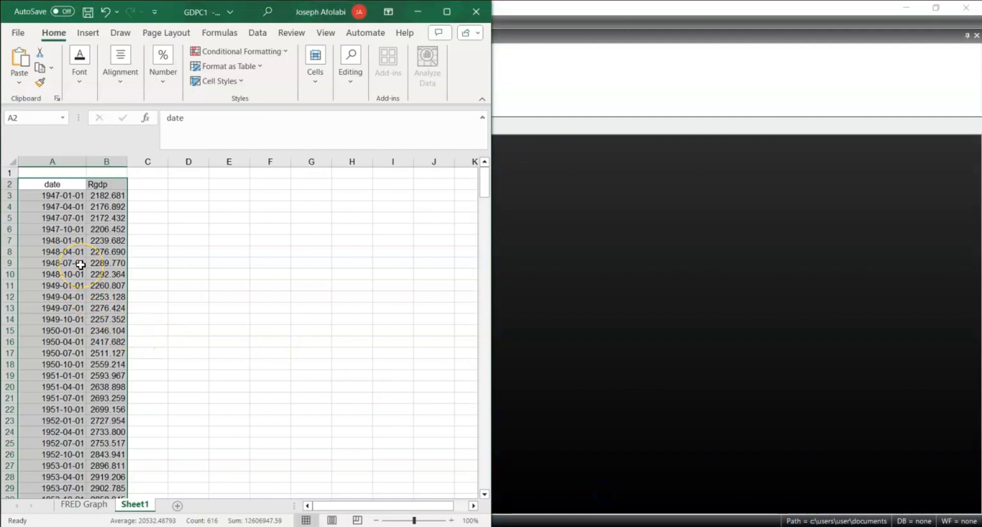
Switch to EViews and paste the copied date and Rgdp data as a new workfile dated by the date series, without linking to the source
{"action": "left_click", "coordinate": [632, 265]}
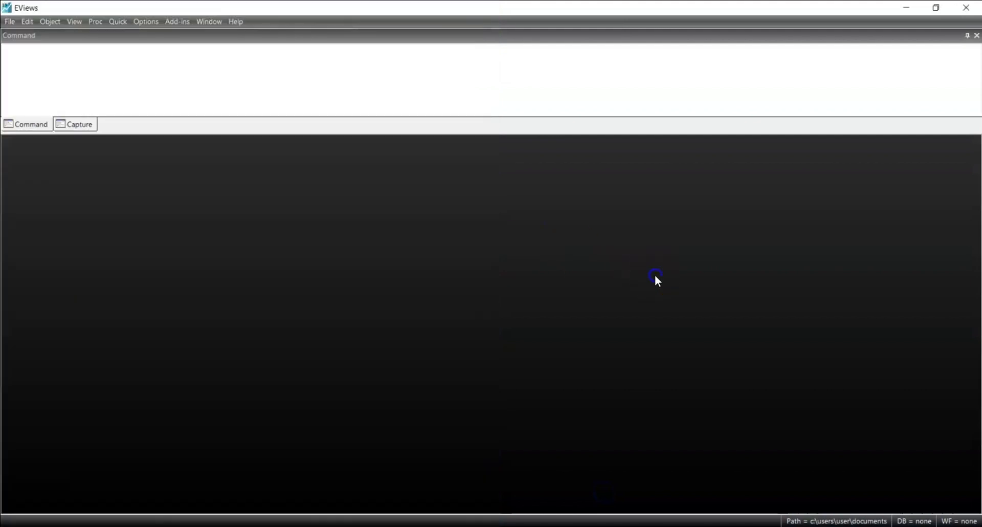
{"action": "right_click", "coordinate": [267, 310]}
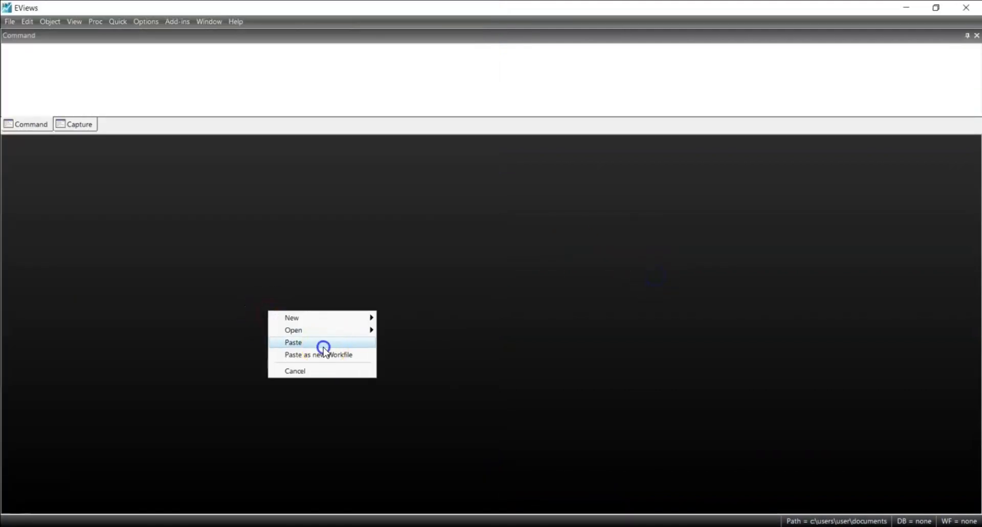
{"action": "left_click", "coordinate": [323, 346]}
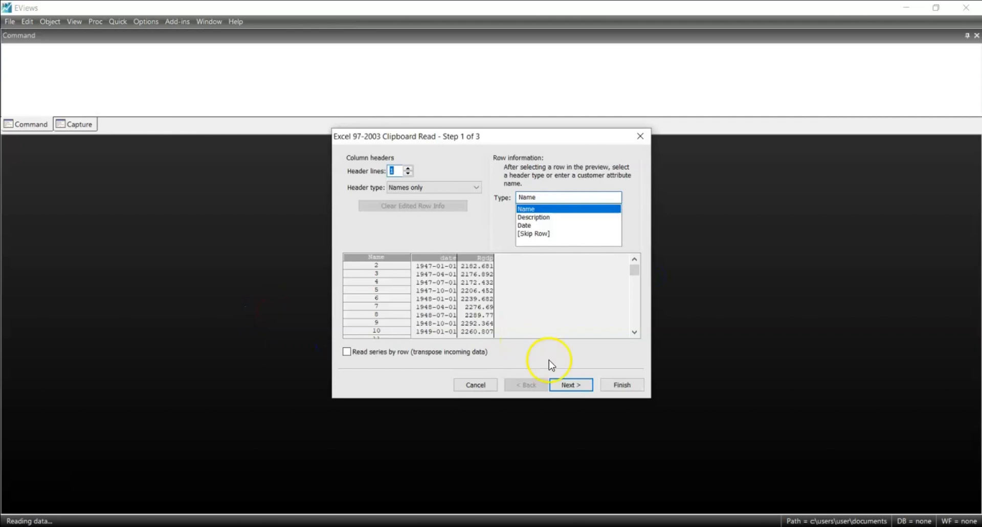
{"action": "left_click", "coordinate": [570, 385]}
{"action": "left_click", "coordinate": [570, 386]}
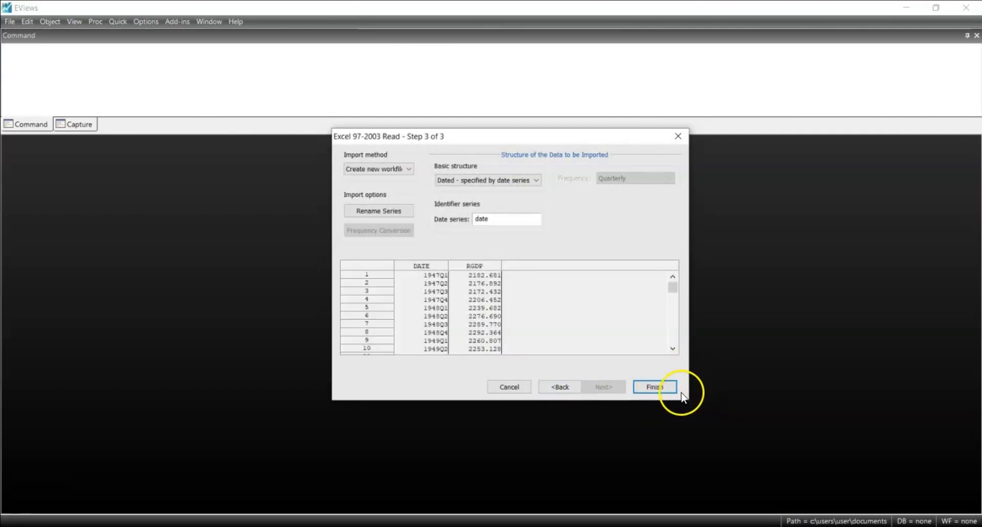
{"action": "left_click", "coordinate": [658, 387]}
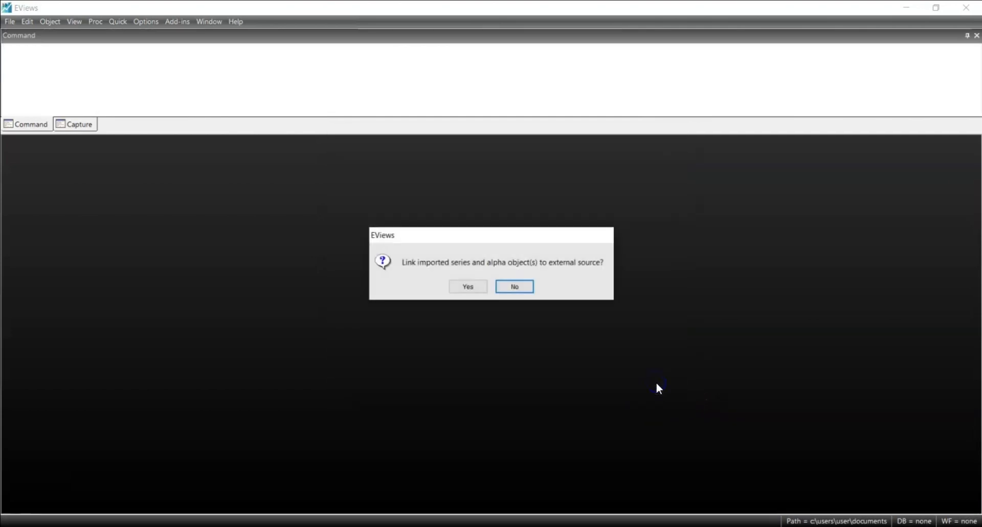
{"action": "left_click", "coordinate": [529, 292]}
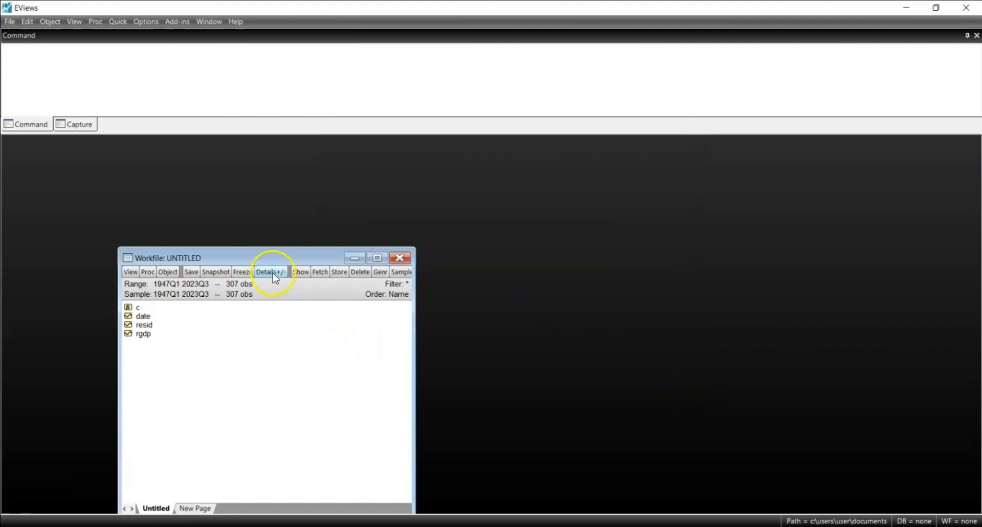
{"action": "left_click_drag", "start_coordinate": [267, 256], "coordinate": [240, 161]}
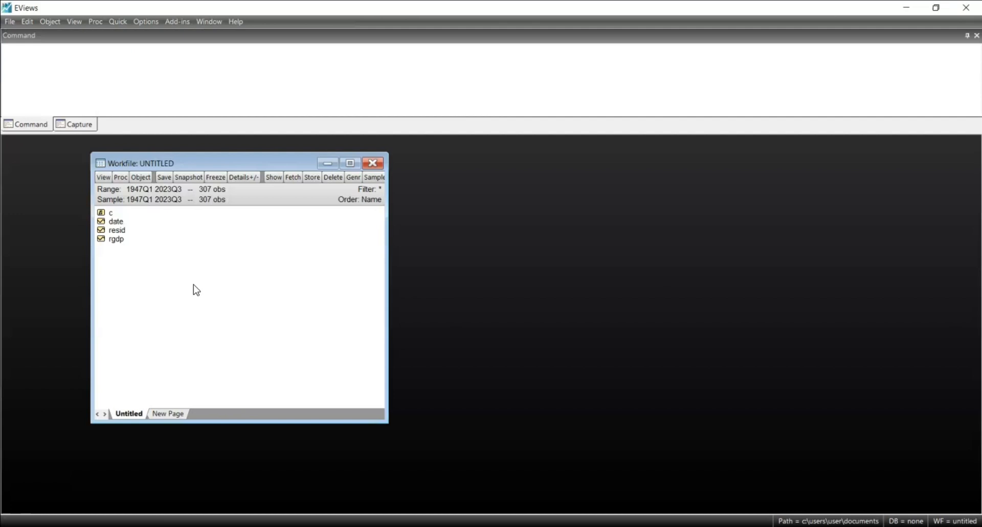
Generate a new series with the equation lrgdp = log(rgdp) over the sample 1947Q1 2023Q3
{"action": "left_click", "coordinate": [354, 180]}
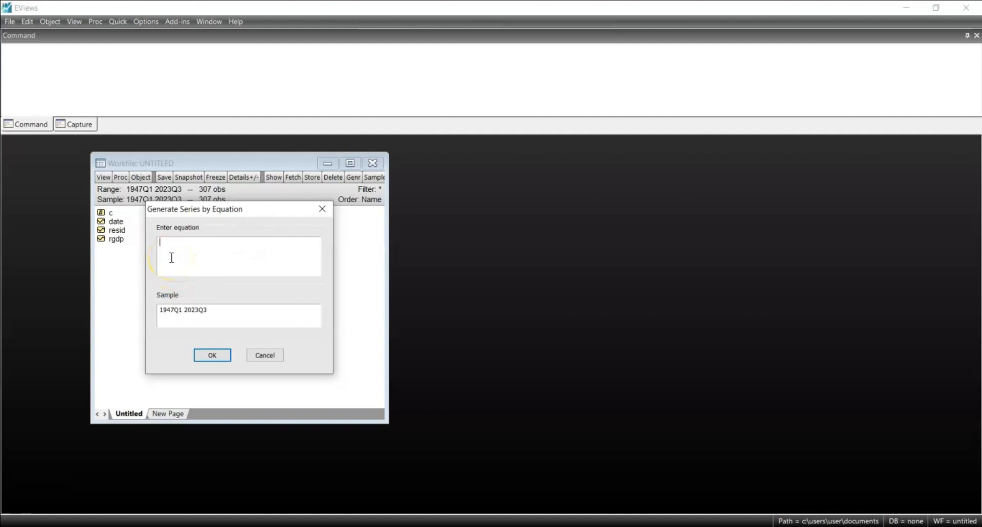
{"action": "type", "text": "l"}
{"action": "type", "text": "n"}
{"action": "type", "text": "gdp"}
{"action": "type", "text": " = "}
{"action": "type", "text": "log("}
{"action": "type", "text": "rgdp)"}
{"action": "left_click", "coordinate": [212, 355]}
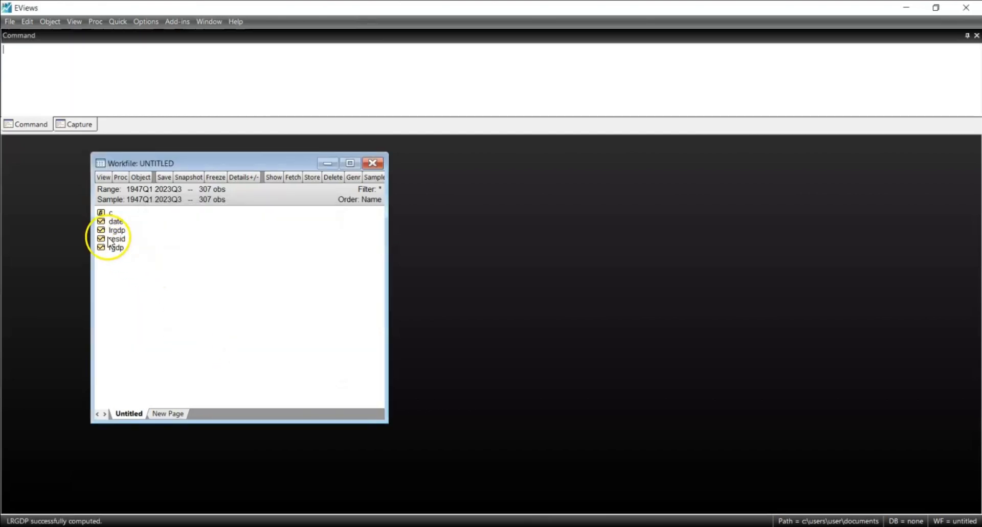
Open the lrgdp series from the workfile and place its window over the workfile window
{"action": "left_click", "coordinate": [131, 236]}
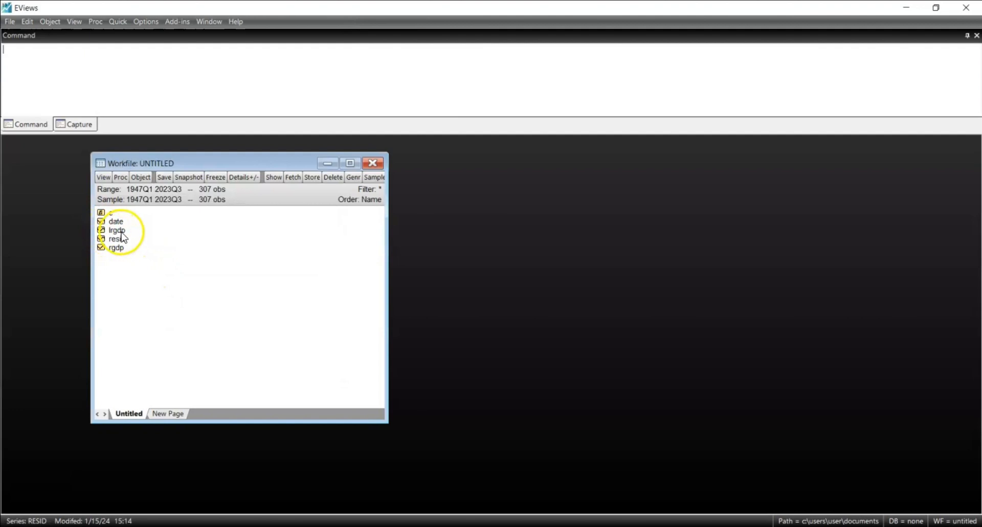
{"action": "left_click", "coordinate": [116, 231]}
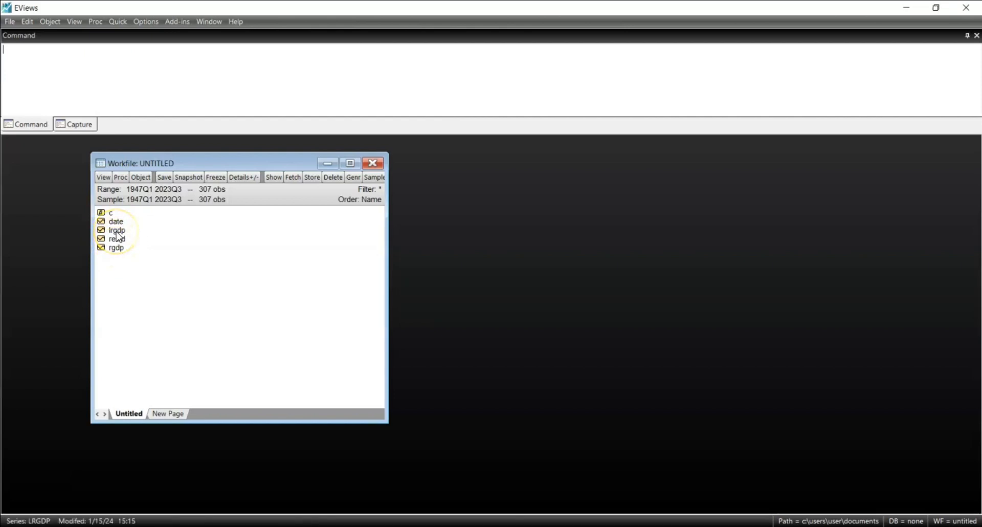
{"action": "double_click", "coordinate": [117, 231]}
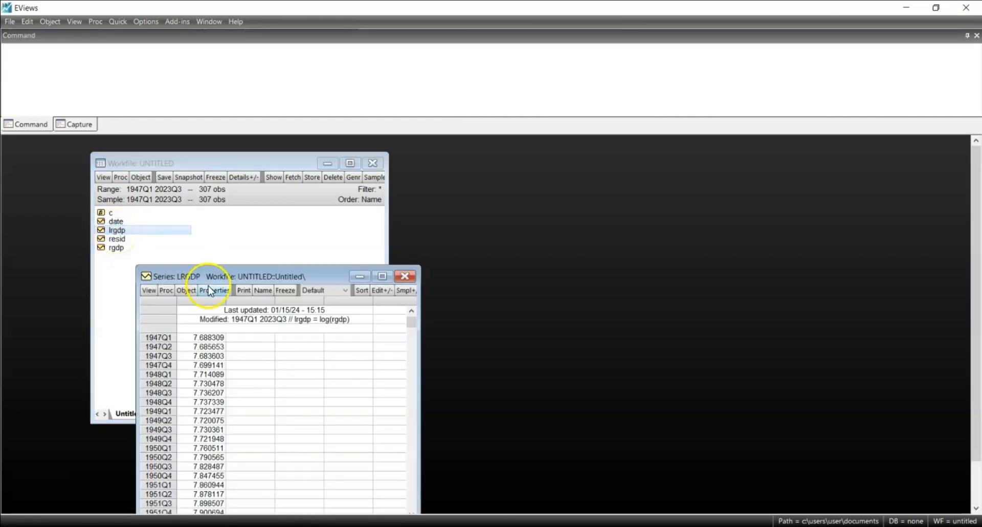
{"action": "left_click_drag", "start_coordinate": [206, 282], "coordinate": [194, 185]}
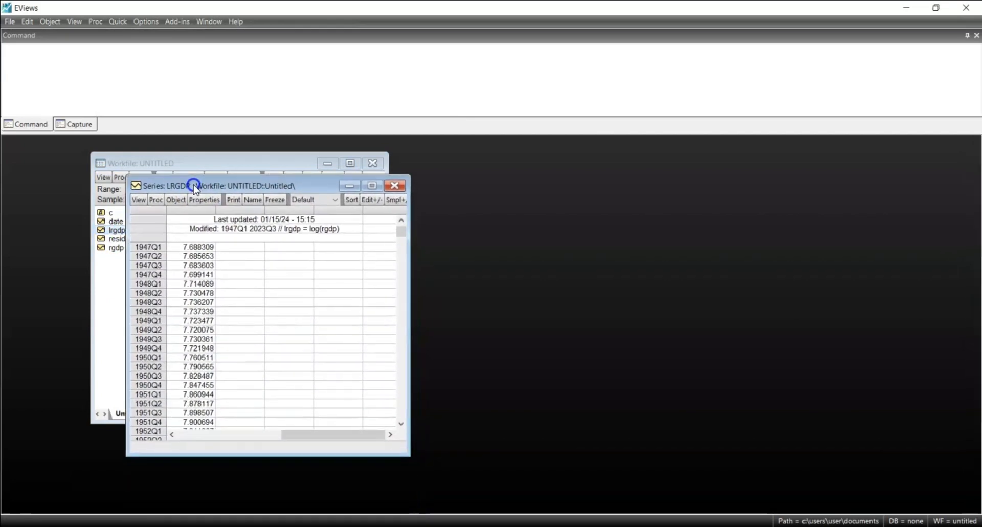
Run a Hodrick-Prescott Filter on lrgdp with smoothed series trend, cycle series y and lambda 1600
{"action": "left_click", "coordinate": [156, 200]}
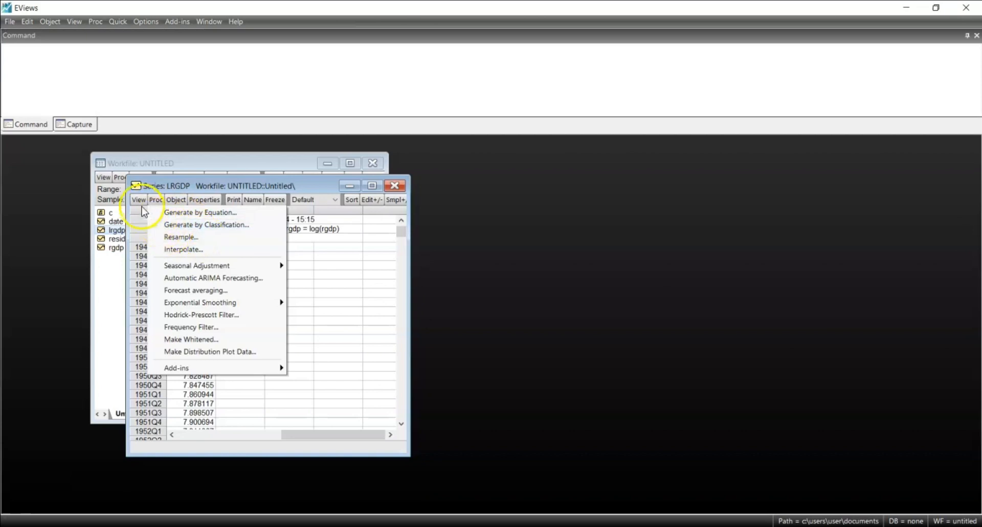
{"action": "left_click", "coordinate": [207, 315]}
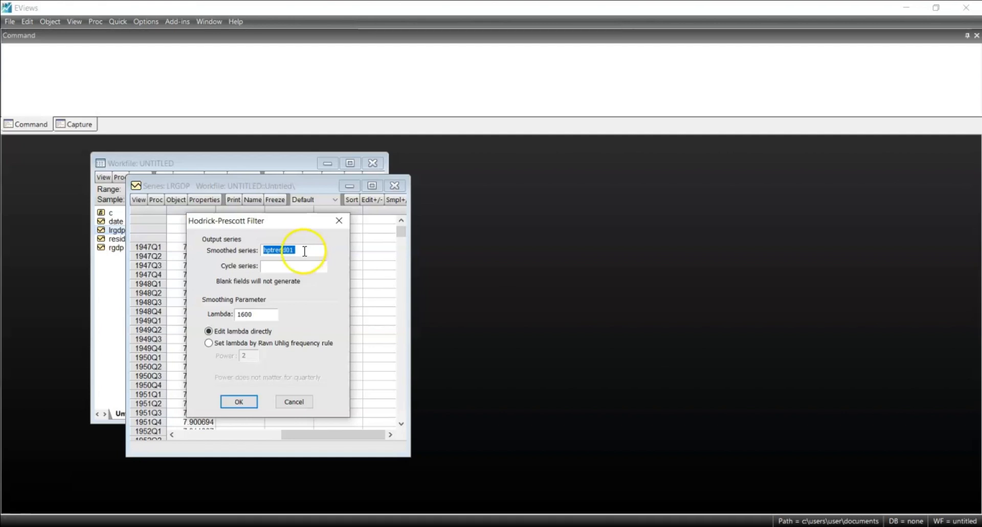
{"action": "left_click", "coordinate": [304, 251]}
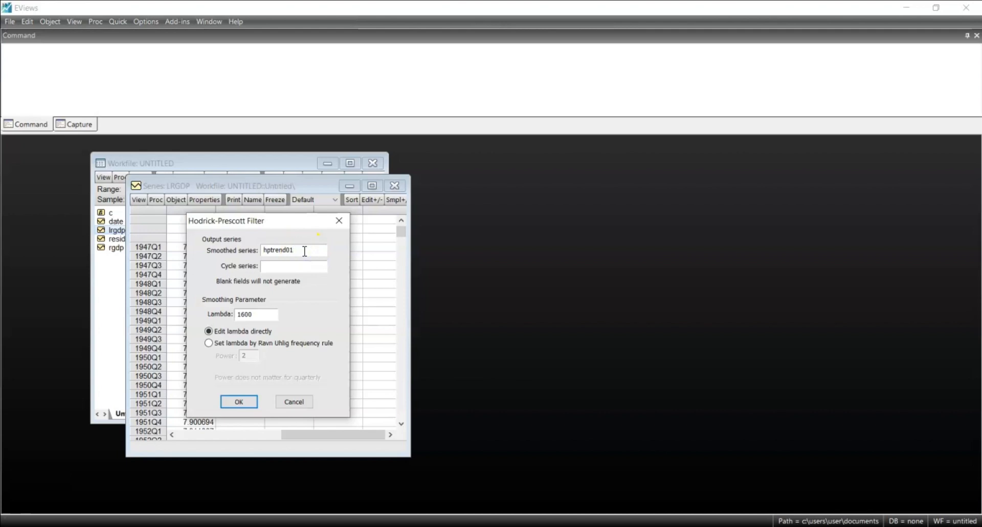
{"action": "key", "text": "BackSpace"}
{"action": "key", "text": "BackSpace"}
{"action": "key", "text": "BackSpace"}
{"action": "key", "text": "BackSpace"}
{"action": "key", "text": "BackSpace"}
{"action": "key", "text": "BackSpace"}
{"action": "key", "text": "BackSpace"}
{"action": "key", "text": "BackSpace"}
{"action": "key", "text": "BackSpace"}
{"action": "type", "text": "trend"}
{"action": "left_click", "coordinate": [301, 267]}
{"action": "type", "text": "y"}
{"action": "left_click", "coordinate": [257, 317]}
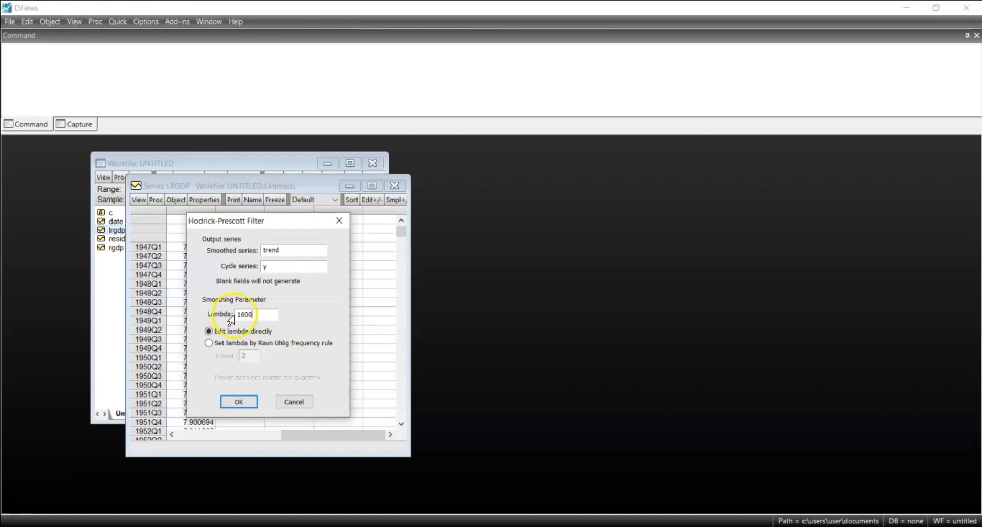
{"action": "left_click", "coordinate": [266, 313]}
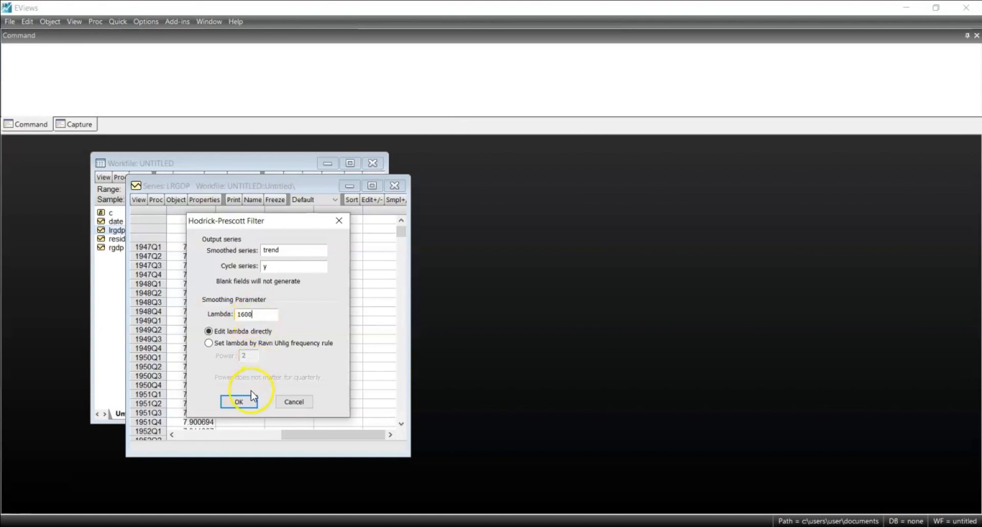
{"action": "left_click", "coordinate": [239, 402]}
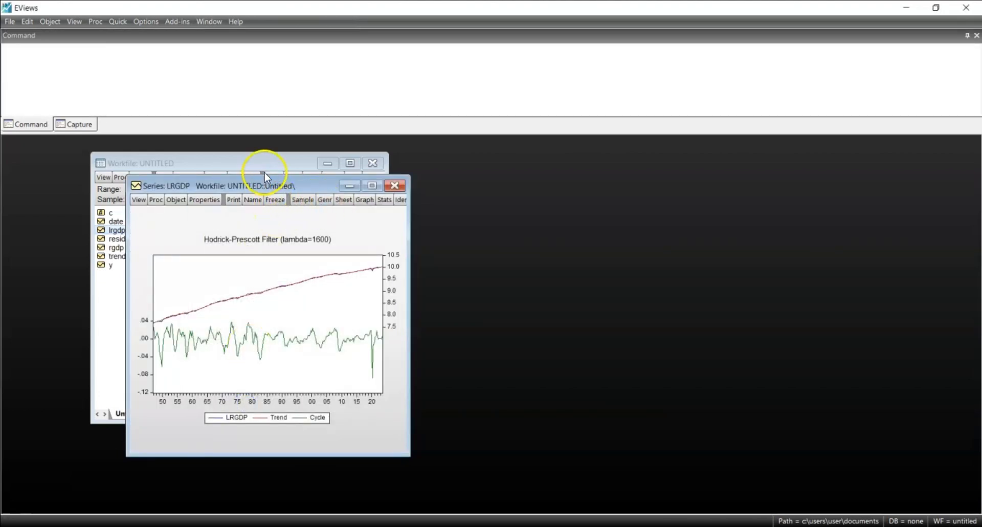
Examine the Hodrick-Prescott Filter chart at full size, then restore and close the LRGDP series window
{"action": "left_click_drag", "start_coordinate": [271, 188], "coordinate": [434, 176]}
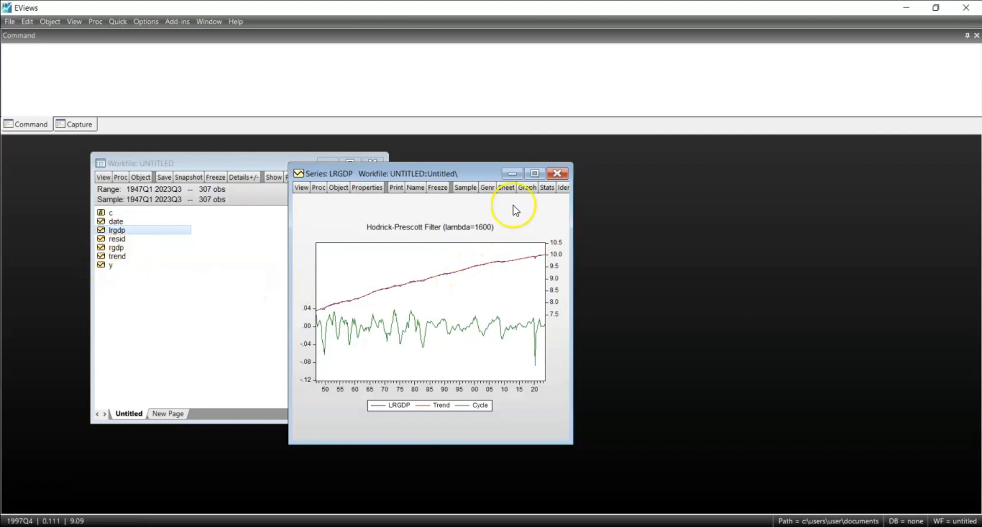
{"action": "left_click", "coordinate": [535, 174]}
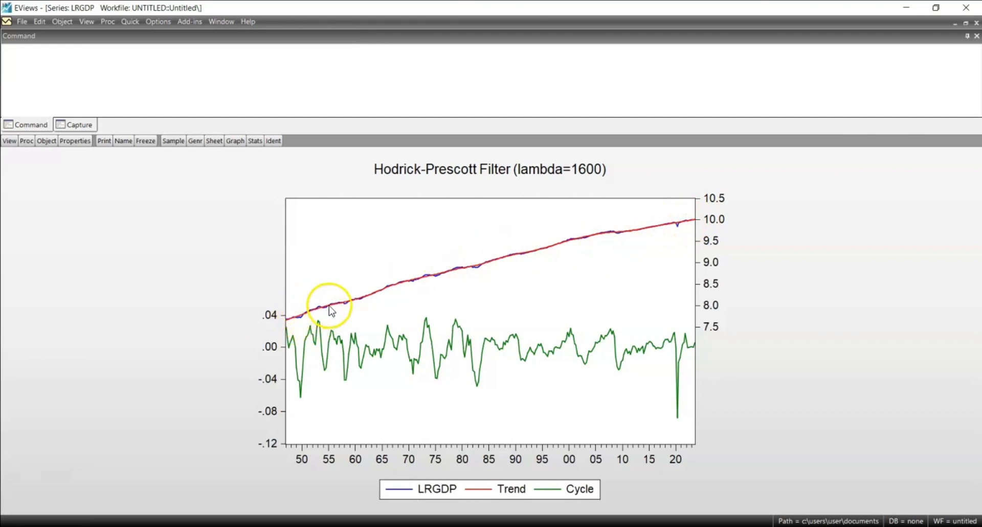
{"action": "left_click", "coordinate": [964, 24]}
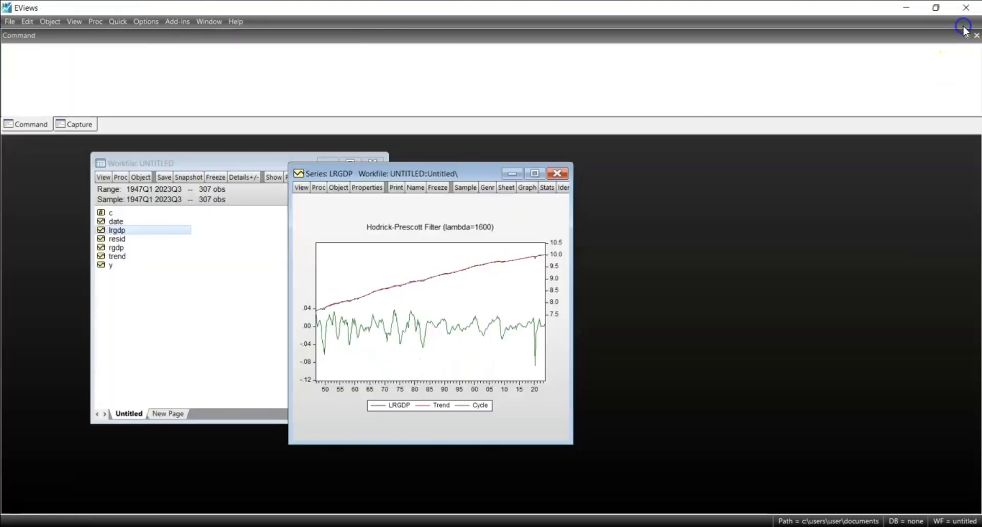
{"action": "left_click", "coordinate": [558, 174]}
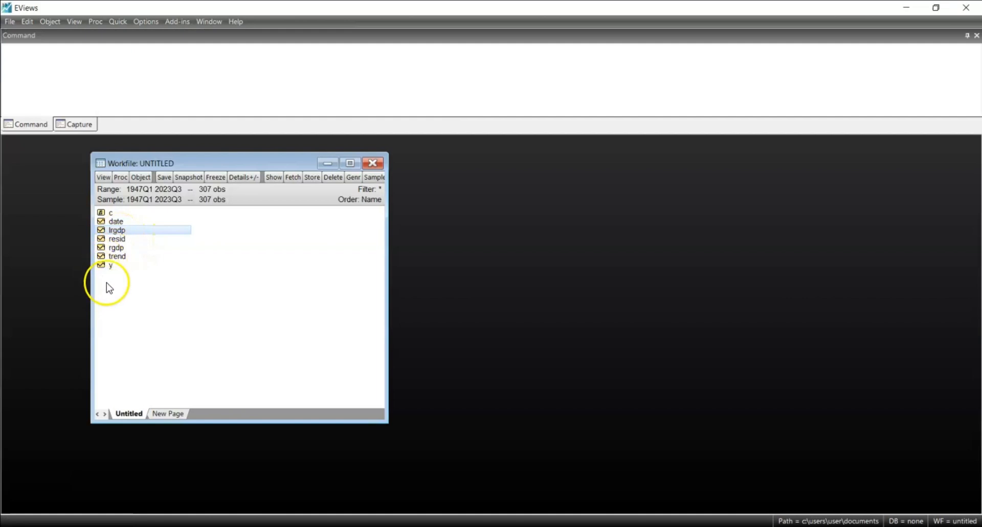
Open the cycle series y and display it as a basic Line & Symbol graph of the raw data
{"action": "double_click", "coordinate": [114, 267]}
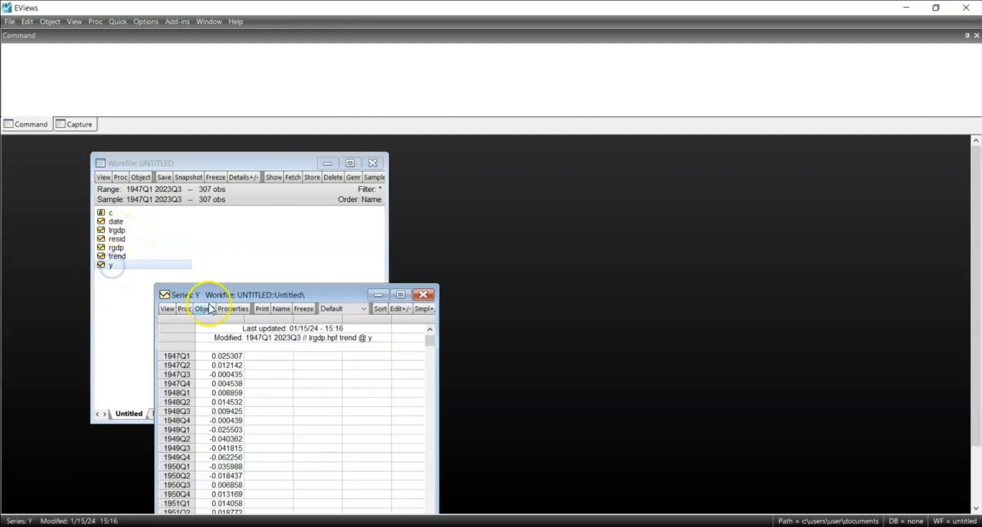
{"action": "left_click_drag", "start_coordinate": [237, 297], "coordinate": [243, 176]}
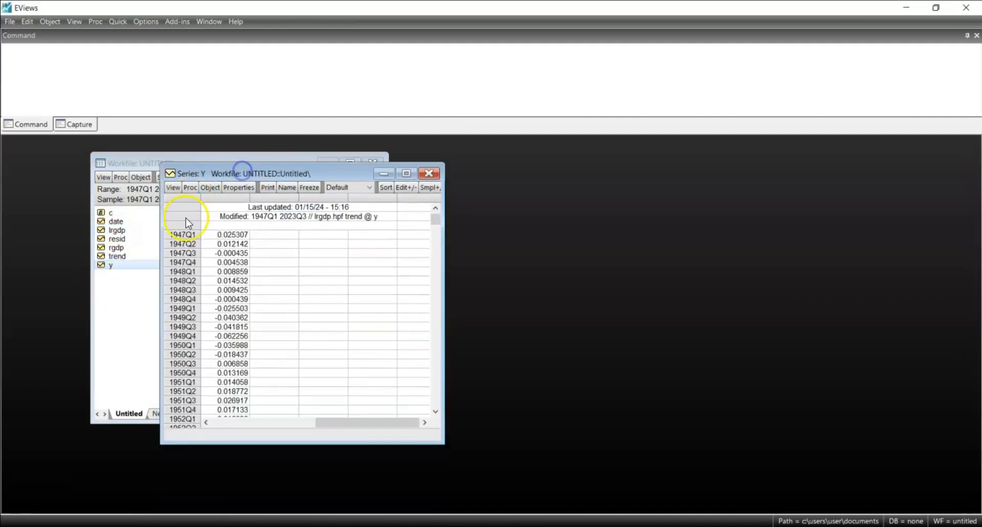
{"action": "left_click", "coordinate": [173, 187]}
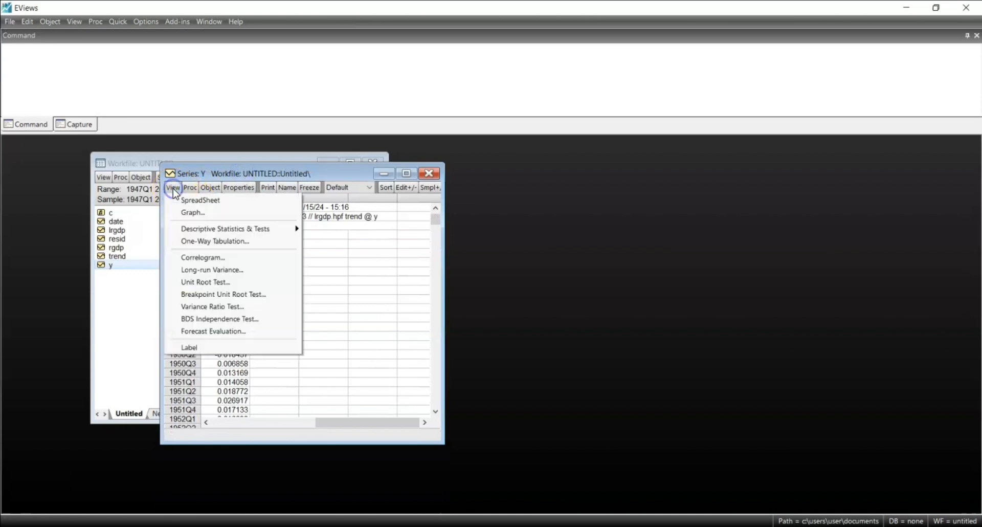
{"action": "left_click", "coordinate": [202, 213]}
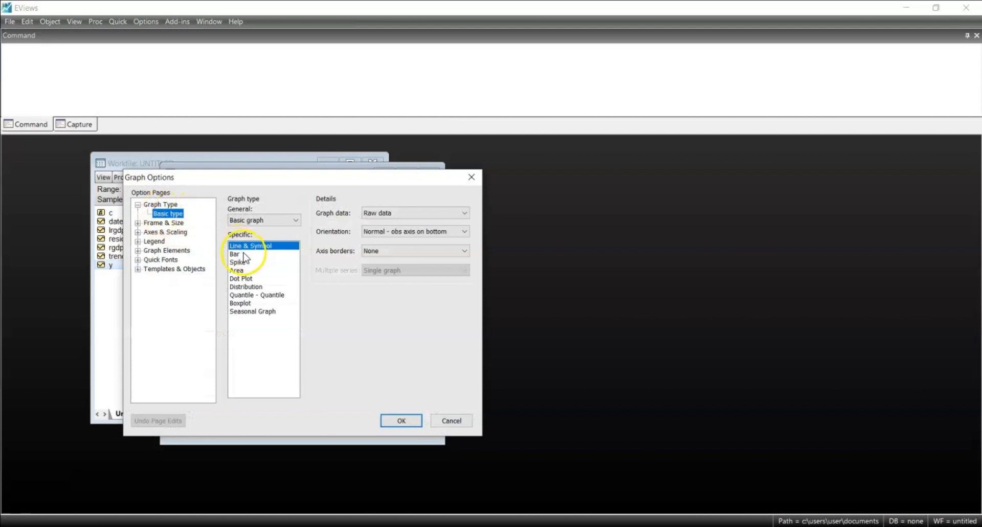
{"action": "left_click", "coordinate": [398, 420]}
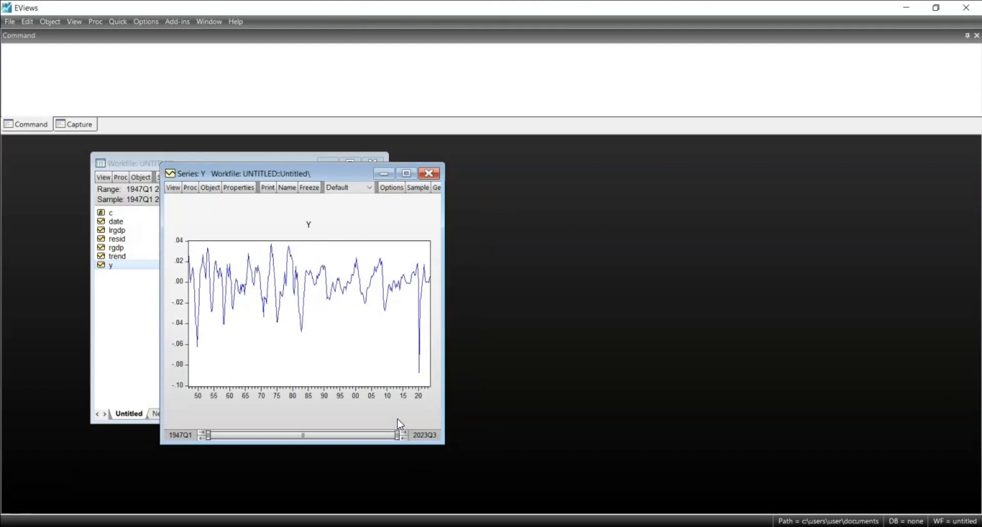
Freeze the graph of y with graph updating off and maximize the frozen graph
{"action": "left_click", "coordinate": [308, 188]}
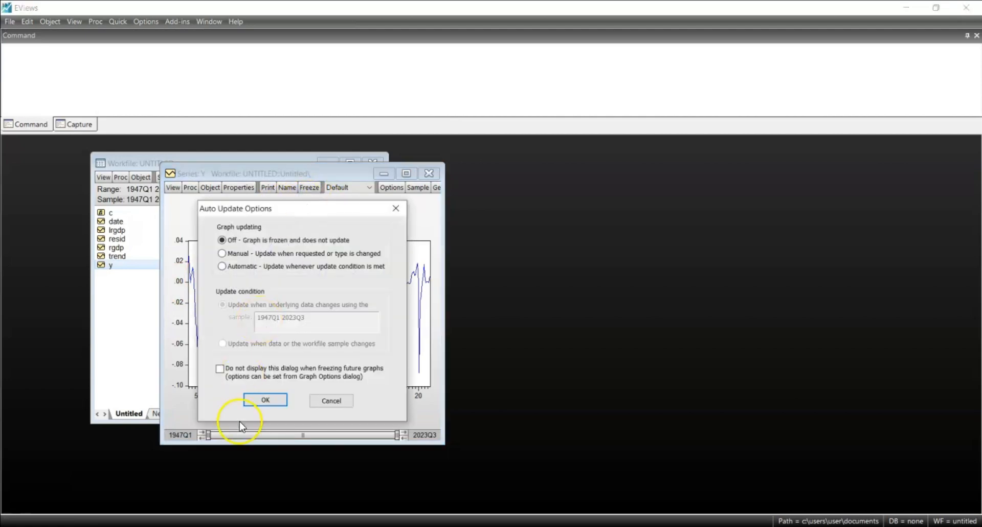
{"action": "left_click", "coordinate": [261, 400]}
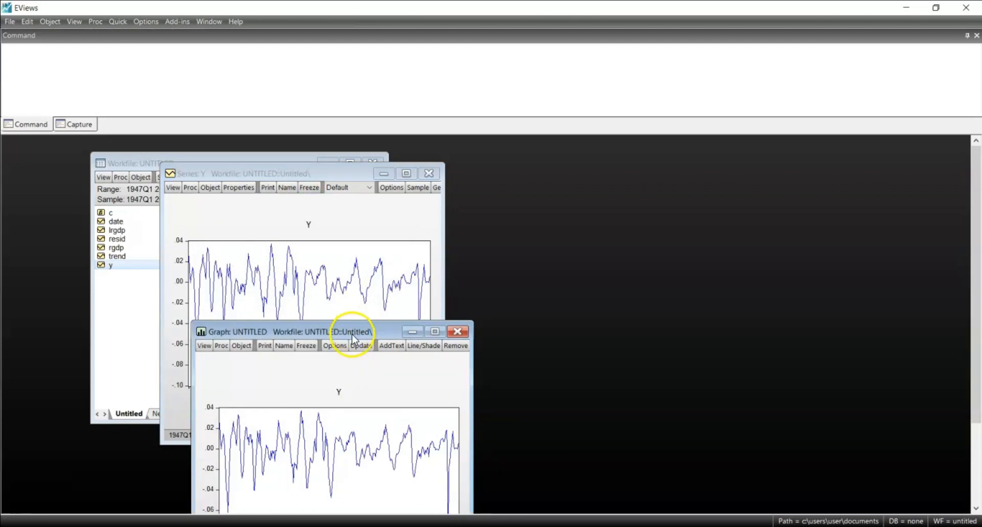
{"action": "left_click_drag", "start_coordinate": [352, 338], "coordinate": [364, 199]}
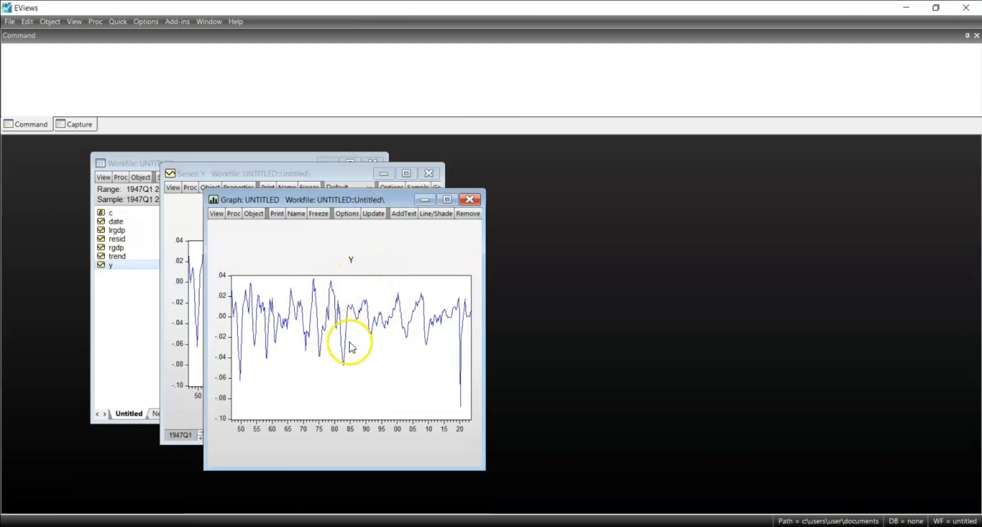
{"action": "left_click", "coordinate": [447, 200]}
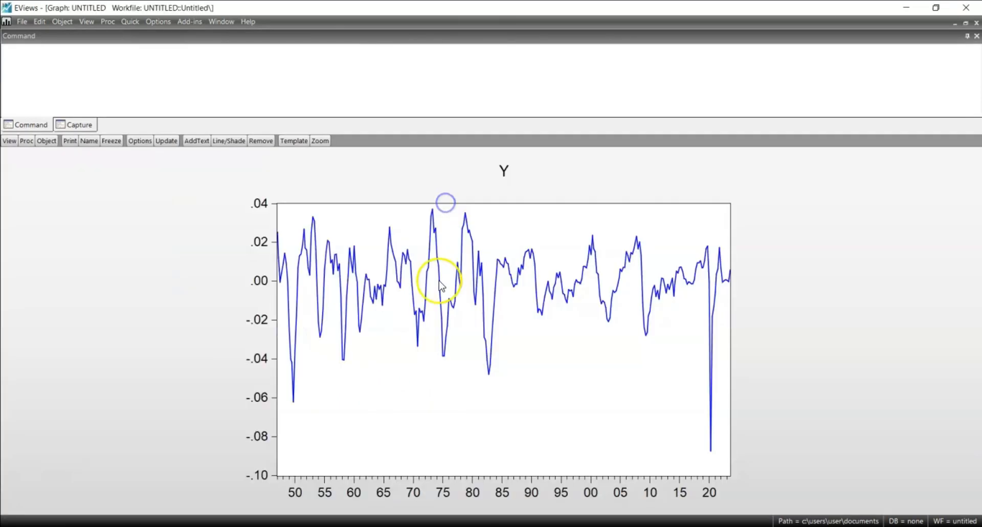
Add a horizontal line on the left axis at data value 0 to the frozen graph of y
{"action": "right_click", "coordinate": [756, 296]}
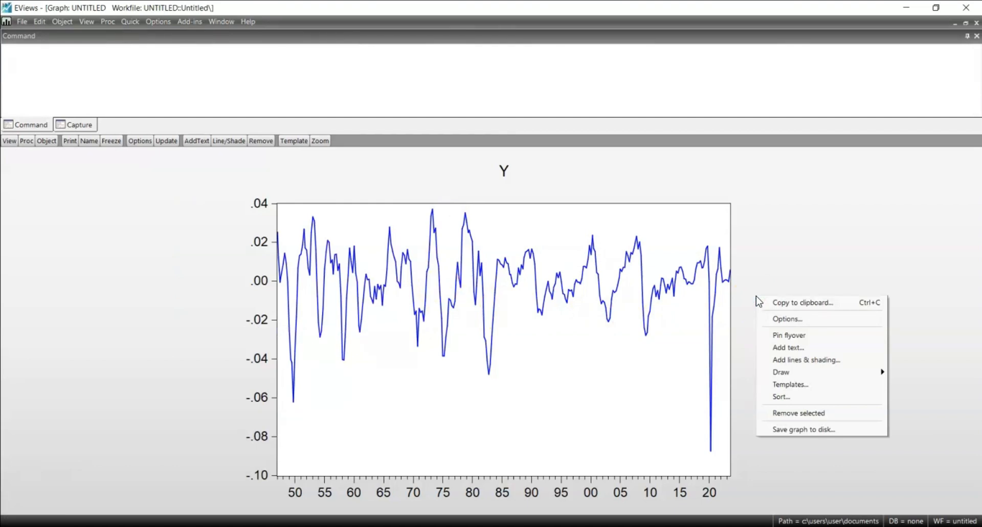
{"action": "mouse_move", "coordinate": [856, 373]}
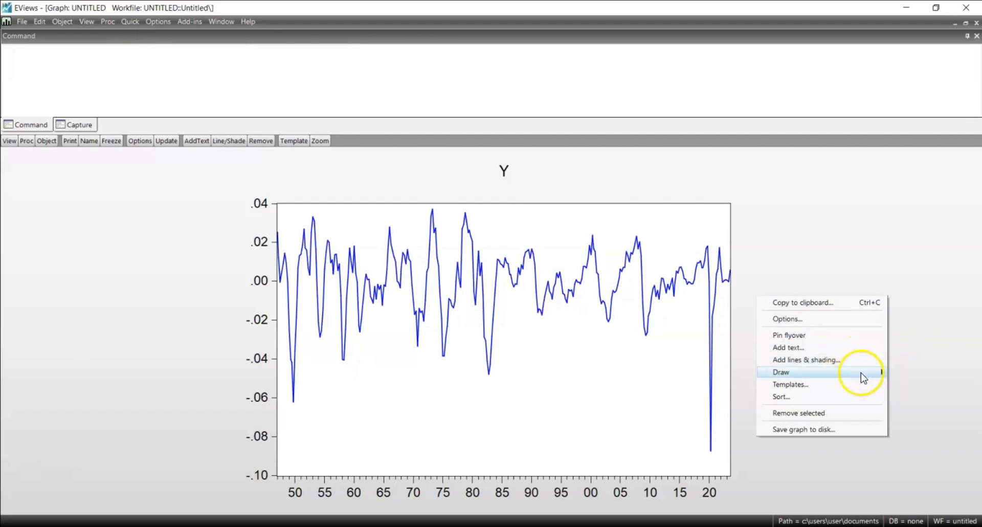
{"action": "left_click", "coordinate": [855, 361]}
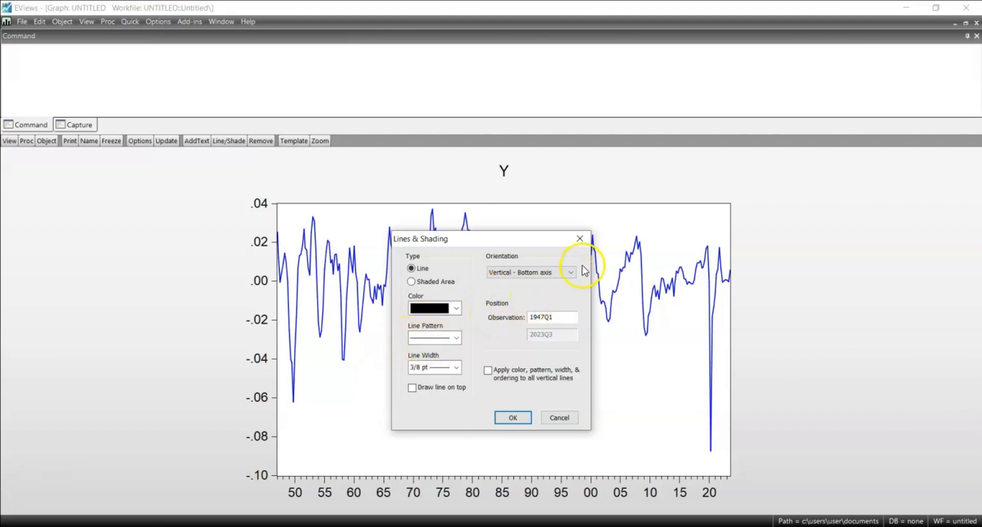
{"action": "left_click", "coordinate": [571, 272]}
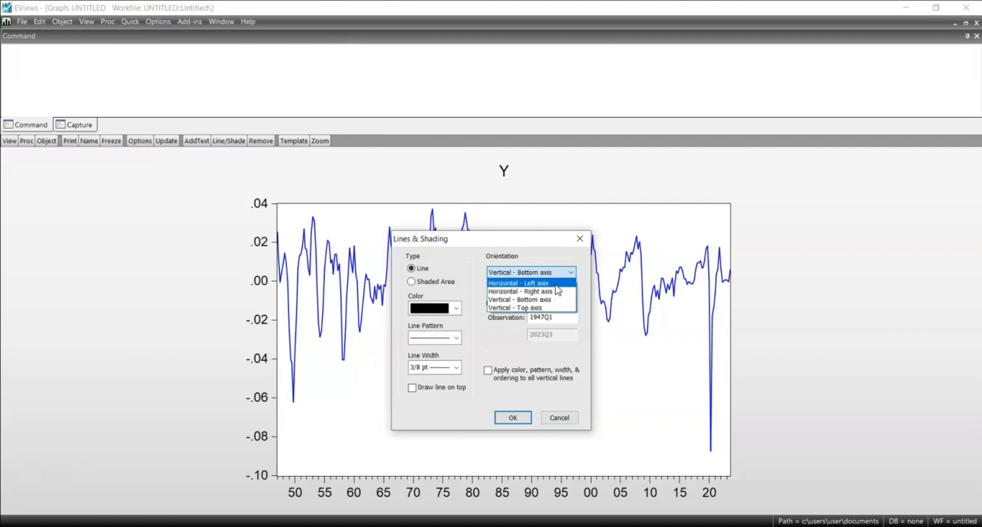
{"action": "left_click", "coordinate": [555, 283]}
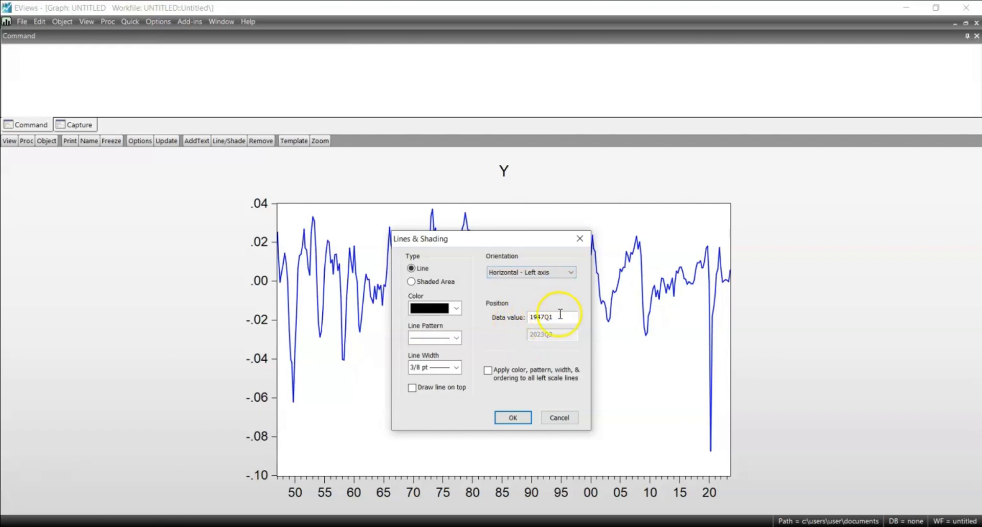
{"action": "left_click_drag", "start_coordinate": [559, 317], "coordinate": [518, 319]}
{"action": "type", "text": "0."}
{"action": "left_click", "coordinate": [513, 418]}
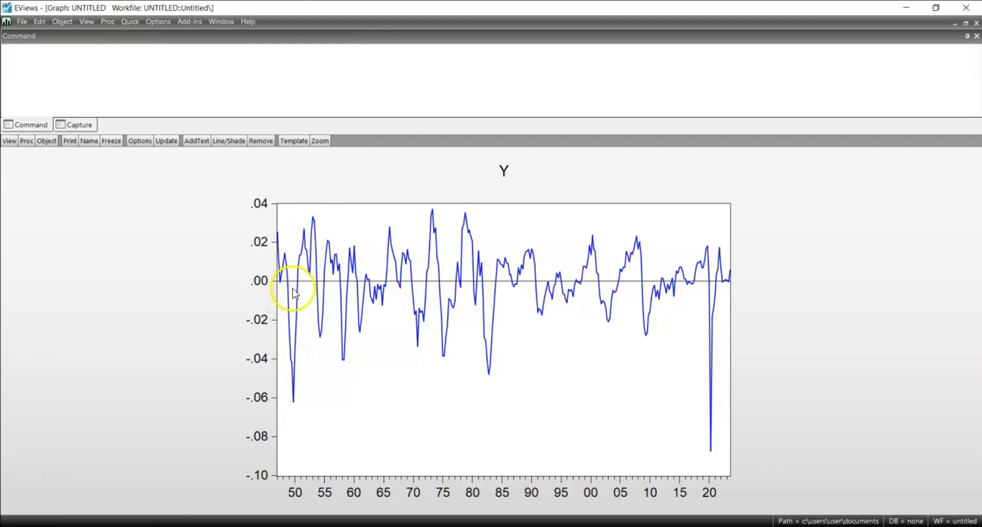
Change the graph's title text from Y to "cyclical component"
{"action": "mouse_move", "coordinate": [290, 283]}
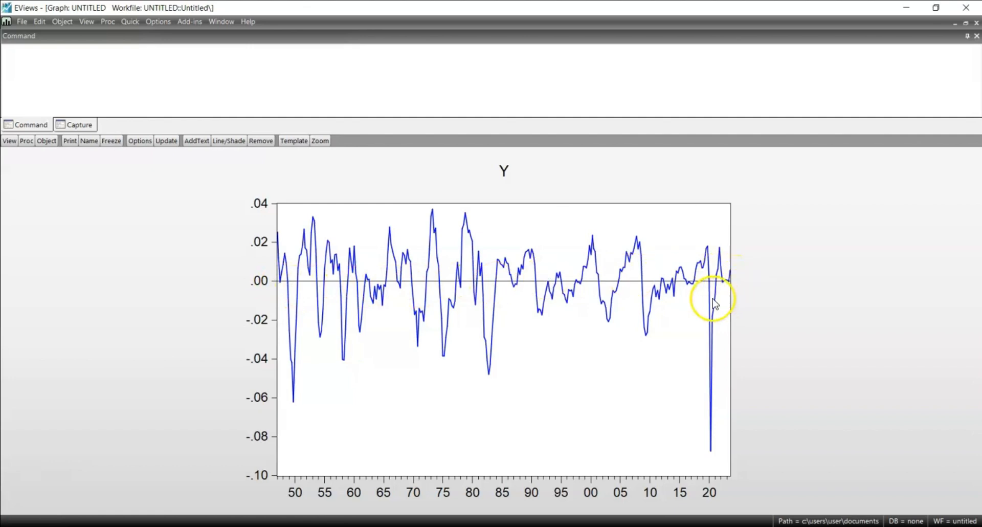
{"action": "mouse_move", "coordinate": [714, 302]}
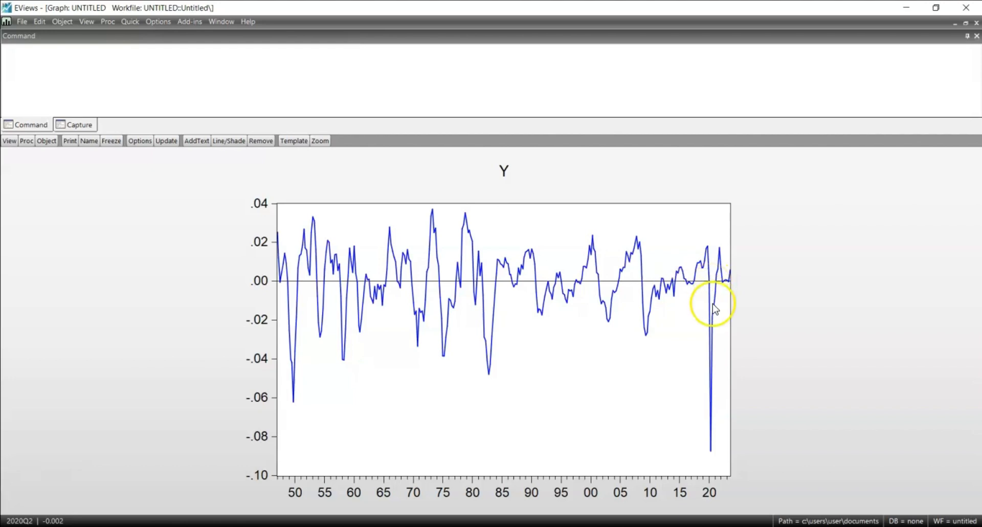
{"action": "double_click", "coordinate": [504, 173]}
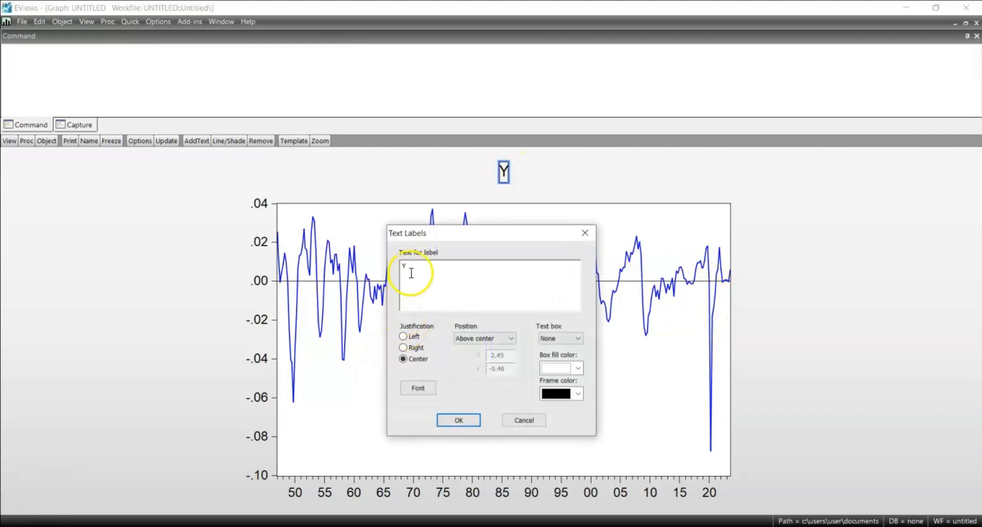
{"action": "key", "text": "BackSpace"}
{"action": "type", "text": "cyclical component"}
{"action": "left_click", "coordinate": [462, 421]}
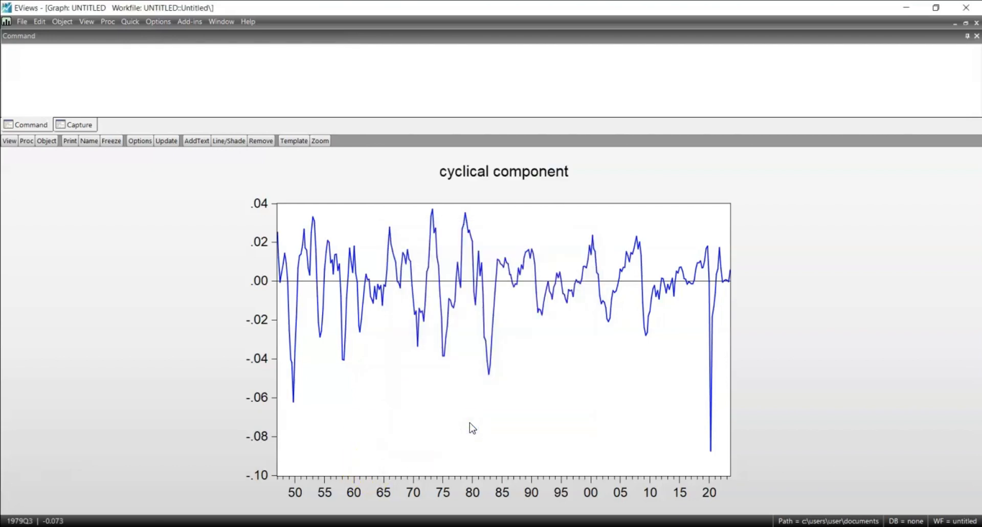
Restore and close the untitled graph, deleting it, and close the Y series window
{"action": "left_click", "coordinate": [965, 23]}
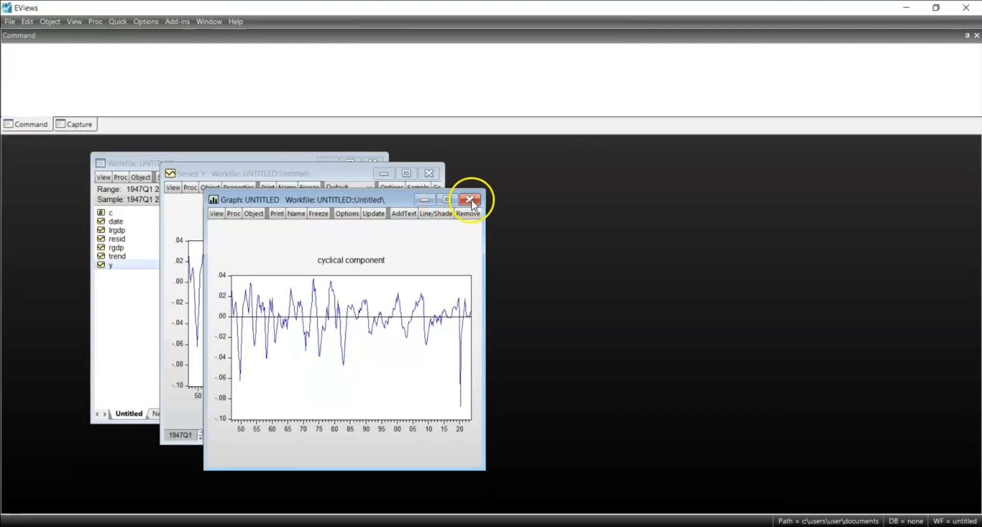
{"action": "left_click", "coordinate": [470, 200]}
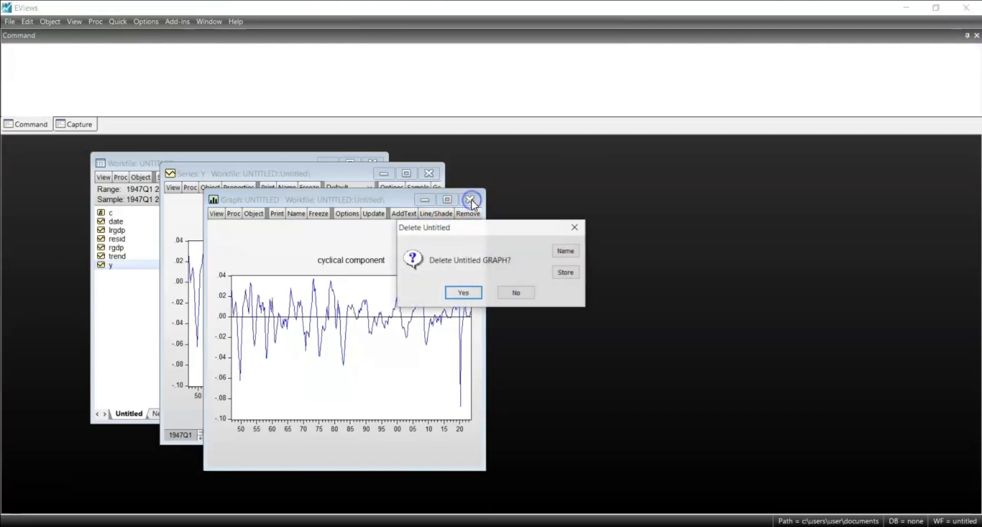
{"action": "left_click", "coordinate": [465, 295]}
{"action": "left_click", "coordinate": [429, 174]}
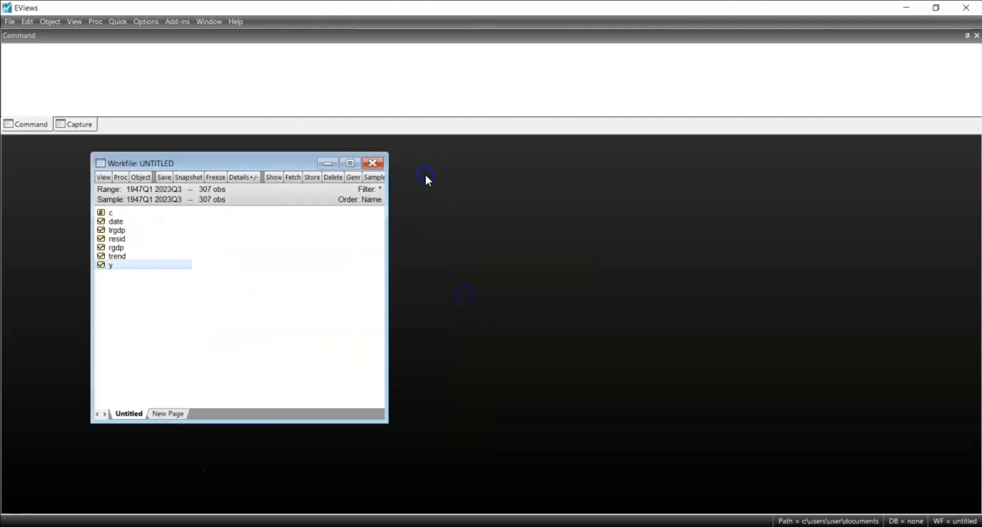
Open lrgdp and trend together as a group and move the group window higher in the workspace
{"action": "left_click", "coordinate": [168, 342]}
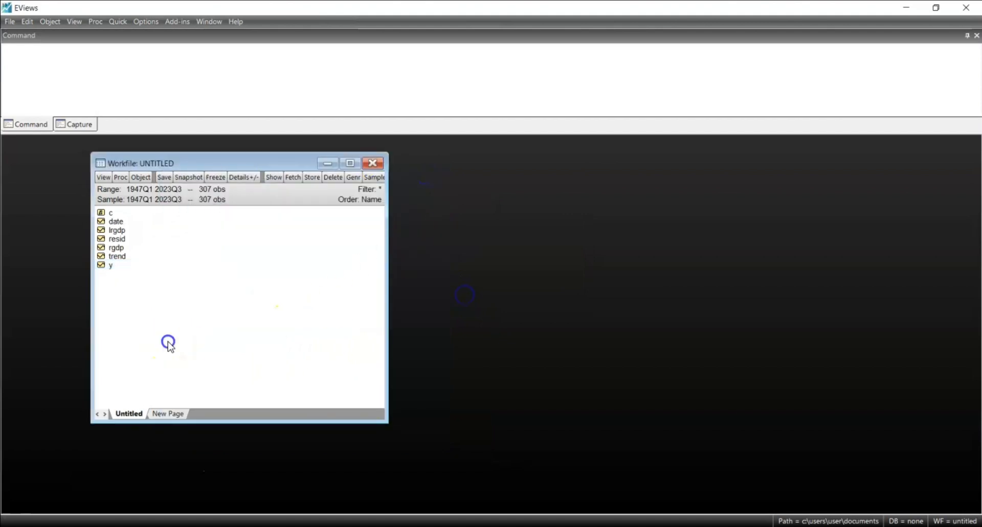
{"action": "left_click", "coordinate": [119, 230]}
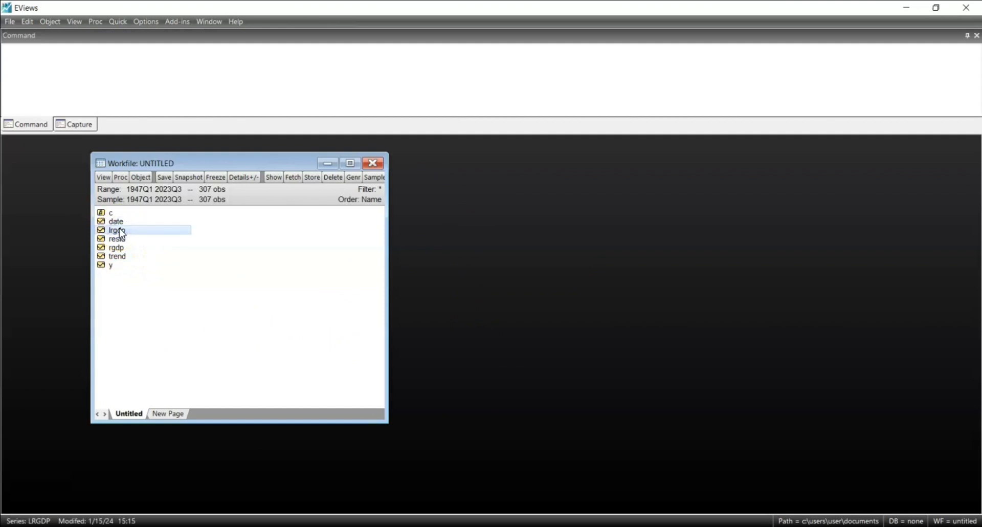
{"action": "left_click", "coordinate": [116, 257], "text": "ctrl"}
{"action": "double_click", "coordinate": [116, 257]}
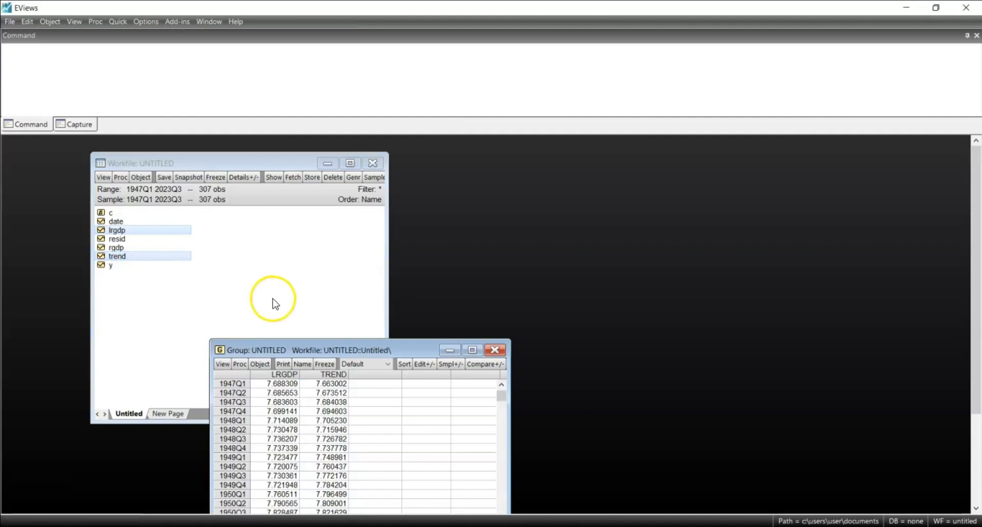
{"action": "left_click_drag", "start_coordinate": [288, 351], "coordinate": [257, 150]}
Graph lrgdp and trend together as a basic Line & Symbol graph of the raw data and view it at full size
{"action": "left_click", "coordinate": [192, 162]}
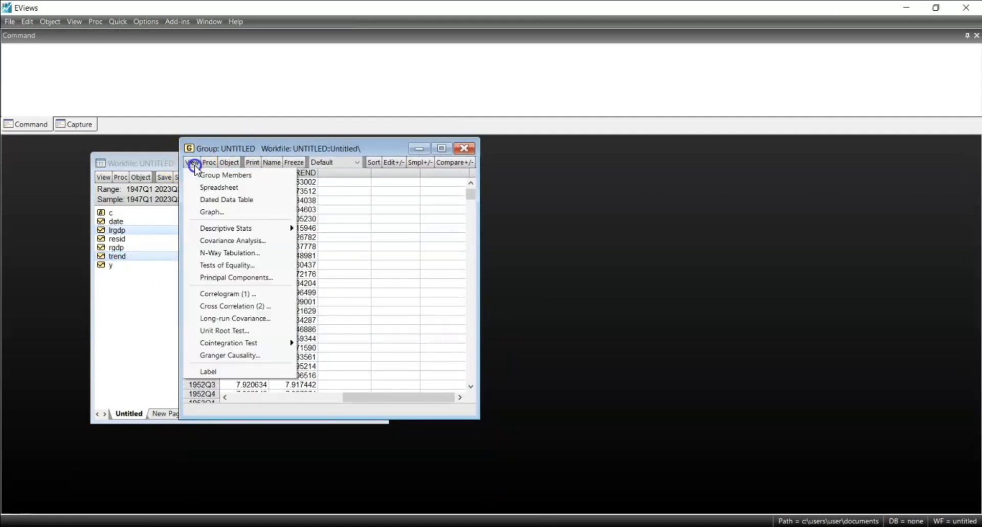
{"action": "left_click", "coordinate": [229, 212]}
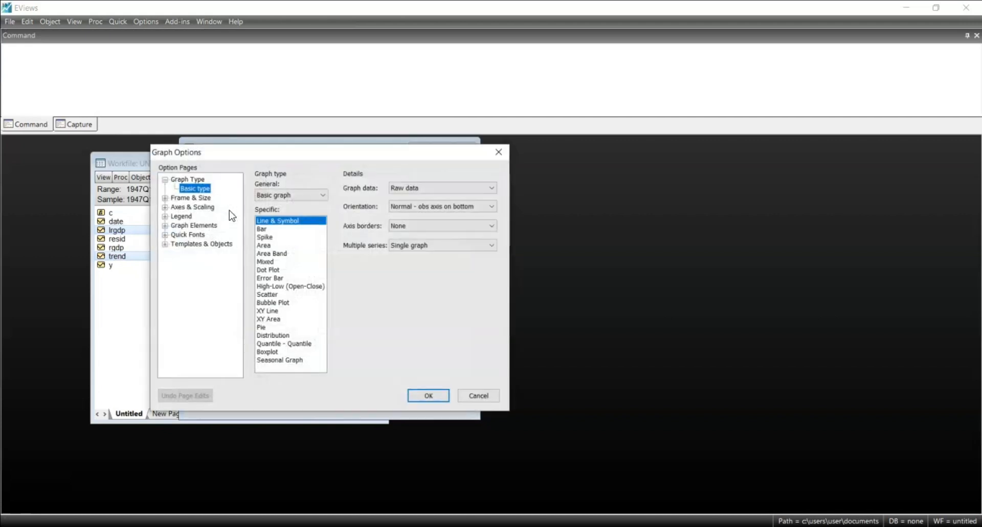
{"action": "left_click", "coordinate": [429, 395]}
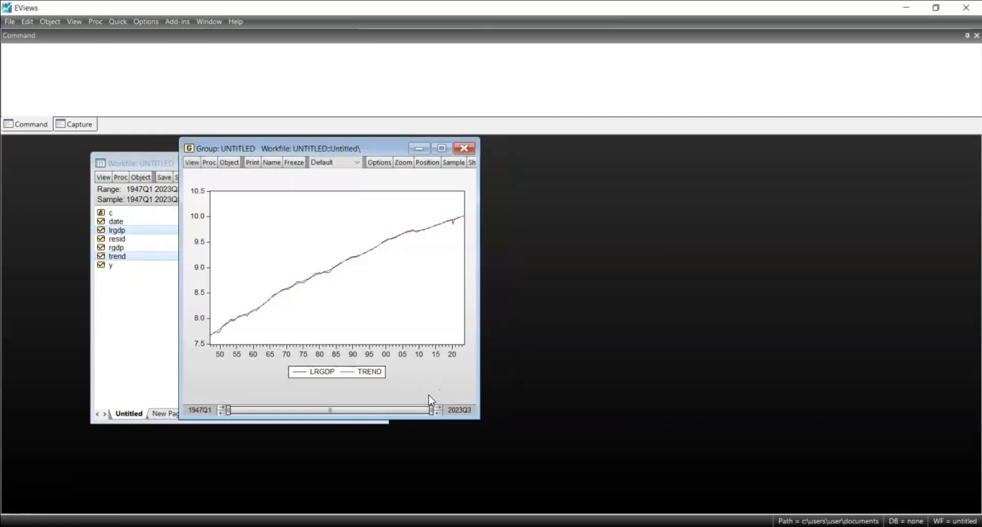
{"action": "left_click", "coordinate": [442, 148]}
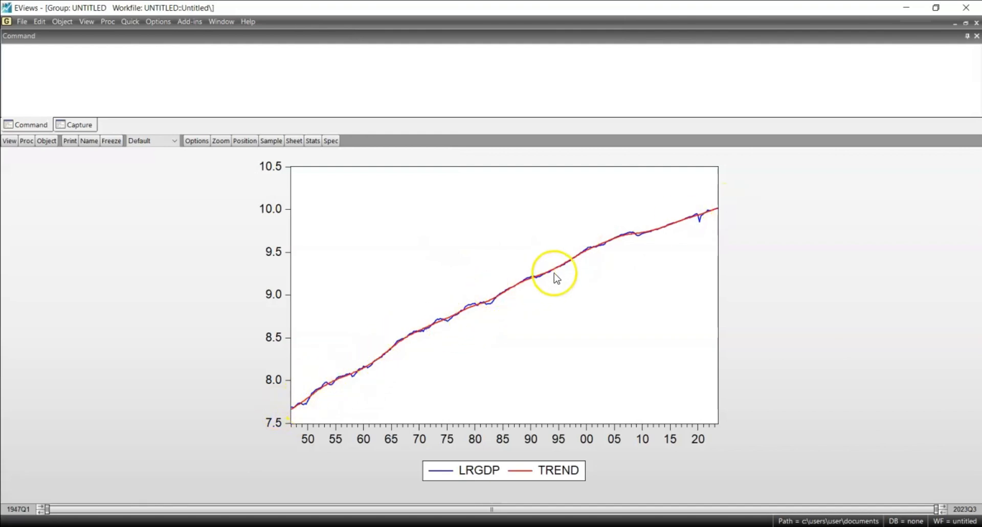
{"action": "mouse_move", "coordinate": [617, 258]}
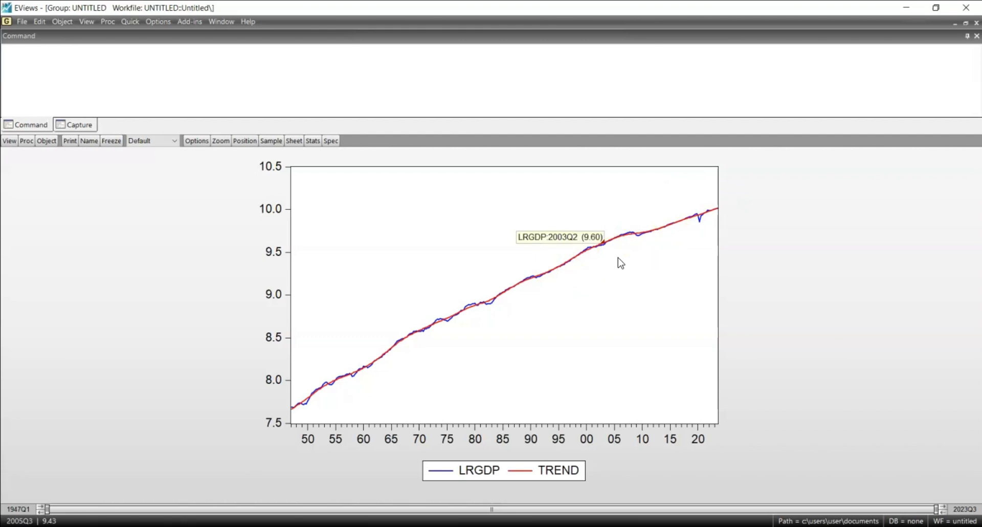
Restore and close the untitled group, deleting it, and clear the selection in the workfile
{"action": "left_click", "coordinate": [965, 24]}
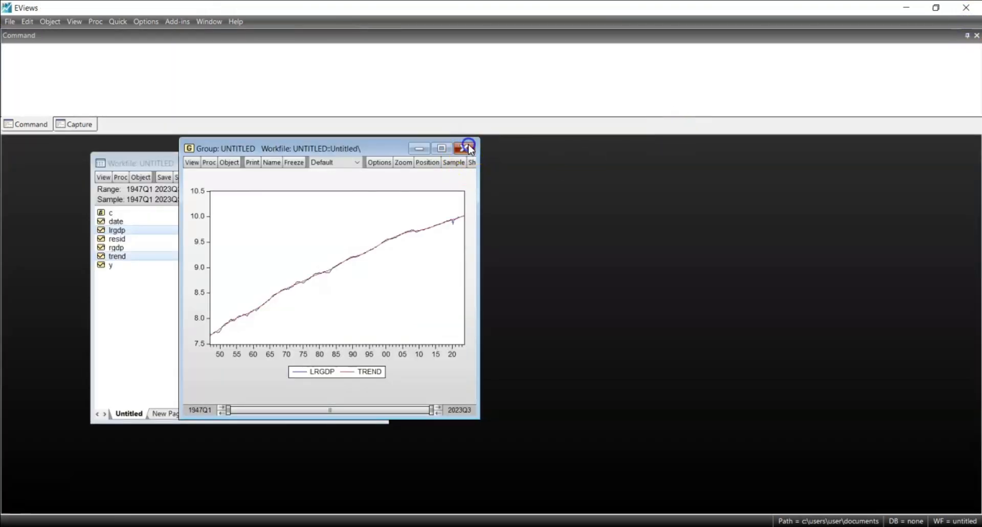
{"action": "left_click", "coordinate": [467, 148]}
{"action": "left_click", "coordinate": [463, 291]}
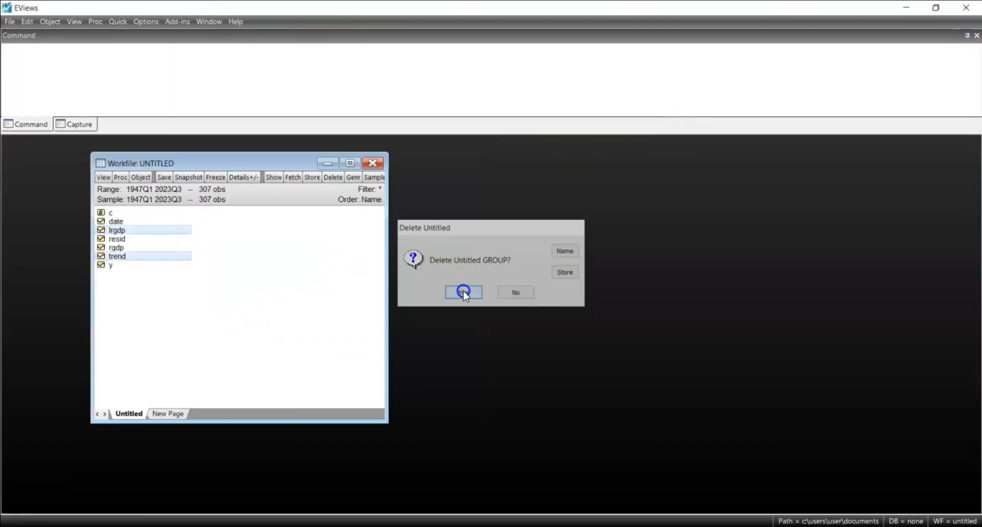
{"action": "left_click", "coordinate": [253, 330]}
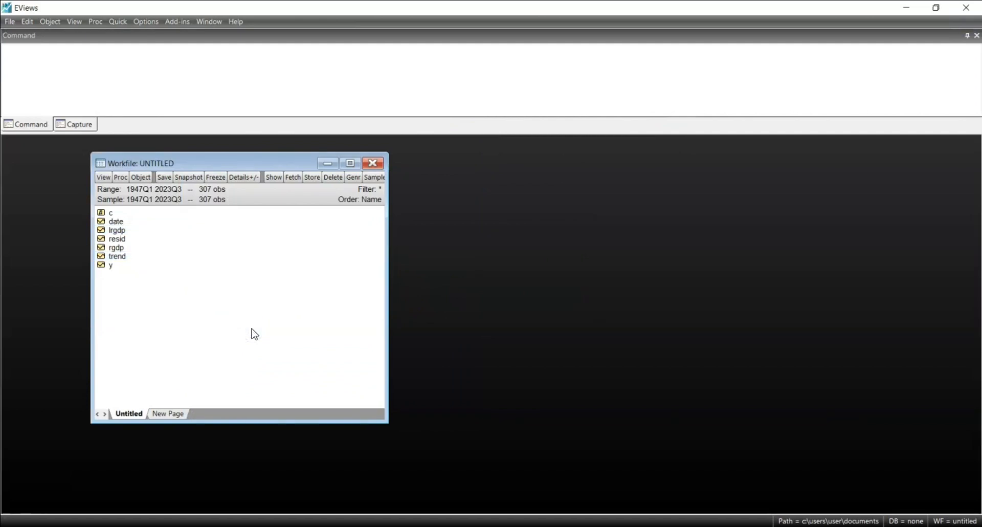
Open the cycle series y and display its descriptive statistics as a Stats Table, reading through the whole table
{"action": "double_click", "coordinate": [109, 265]}
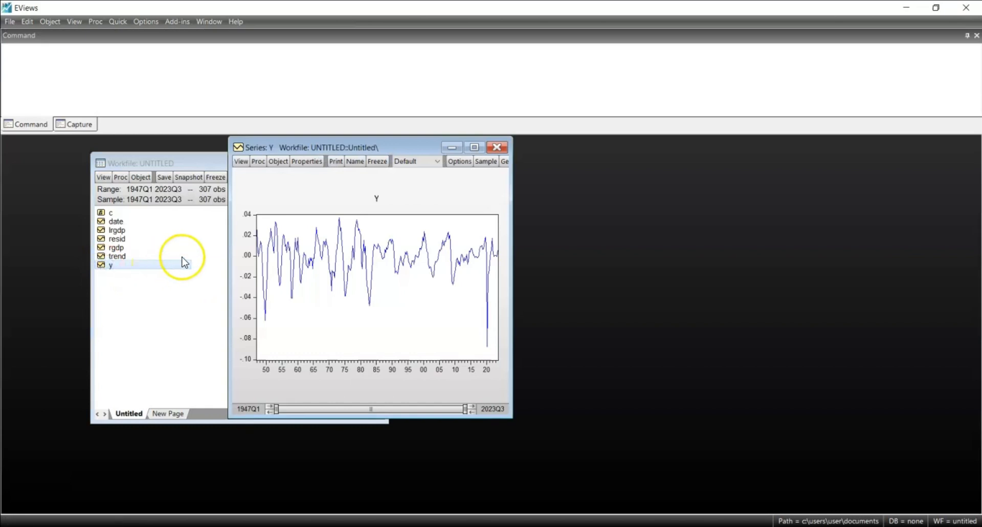
{"action": "left_click", "coordinate": [242, 161]}
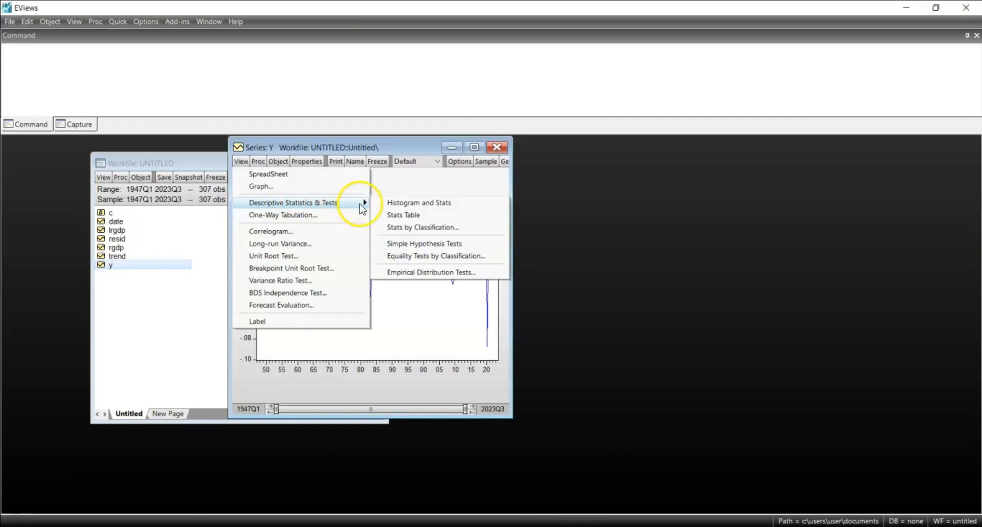
{"action": "left_click", "coordinate": [426, 216]}
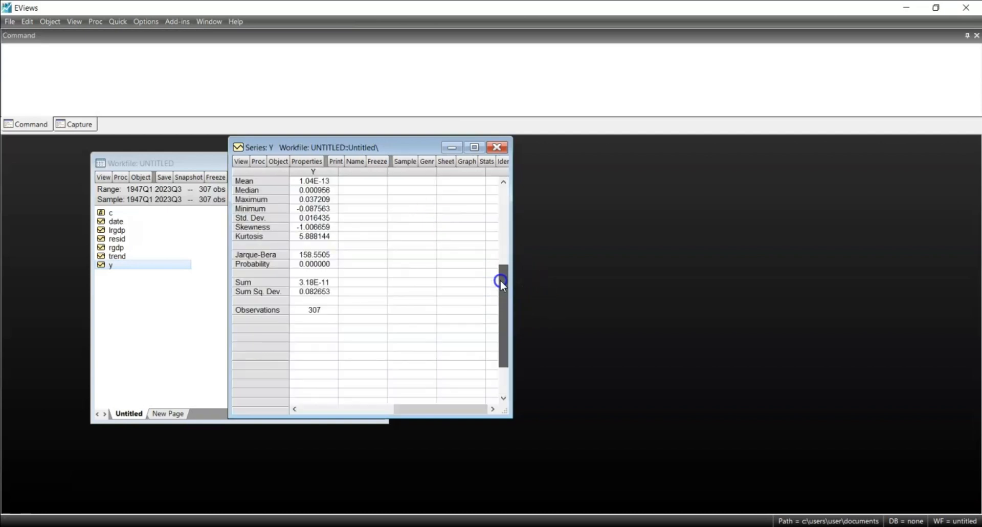
{"action": "left_click", "coordinate": [500, 256]}
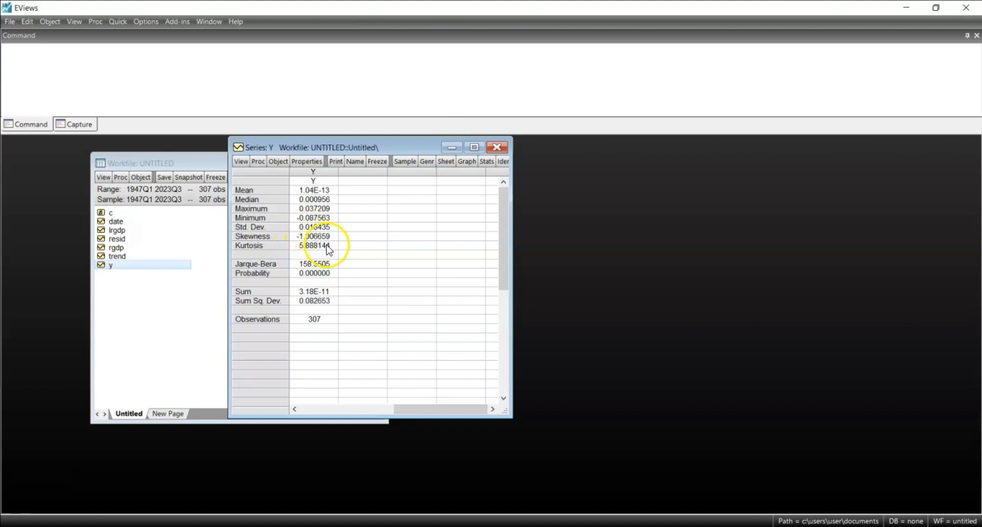
{"action": "left_click", "coordinate": [505, 267]}
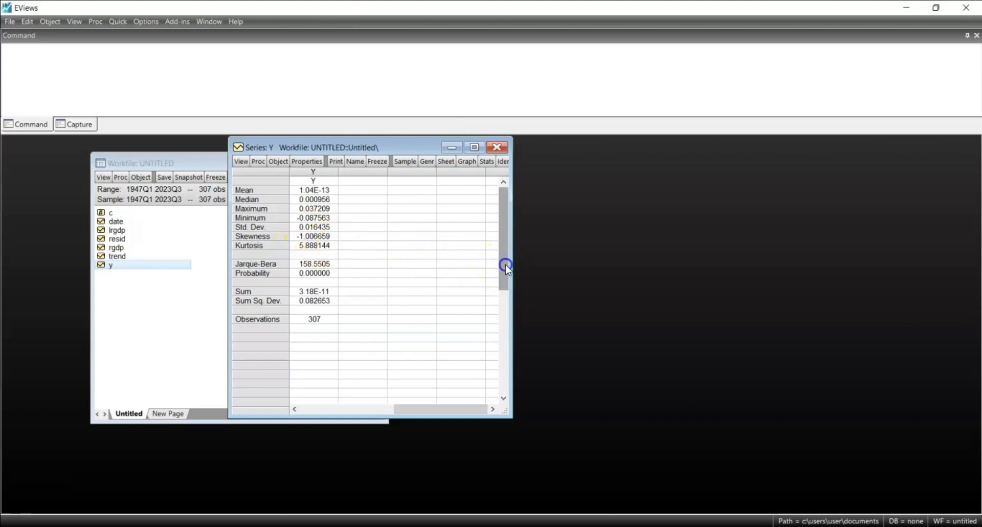
{"action": "left_click_drag", "start_coordinate": [505, 267], "coordinate": [501, 298]}
{"action": "left_click", "coordinate": [503, 198]}
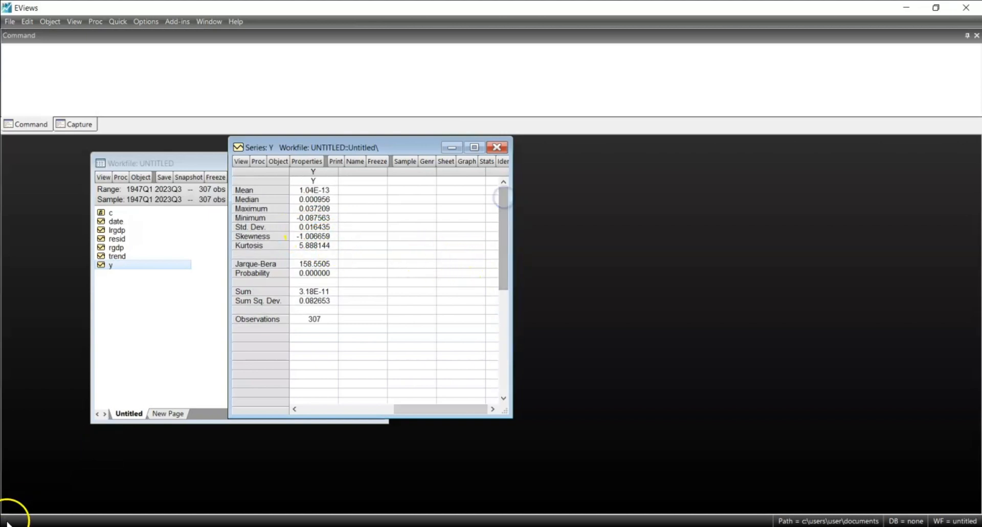